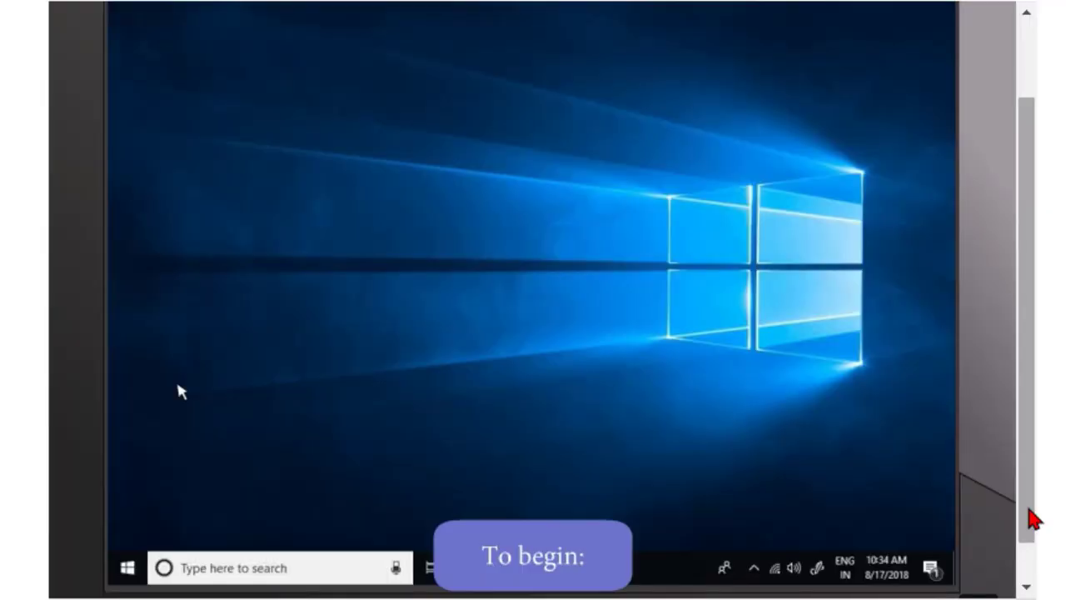
# Launch Excel 2016 from the Start menu and start a blank workbook.
pyautogui.click(127, 567)
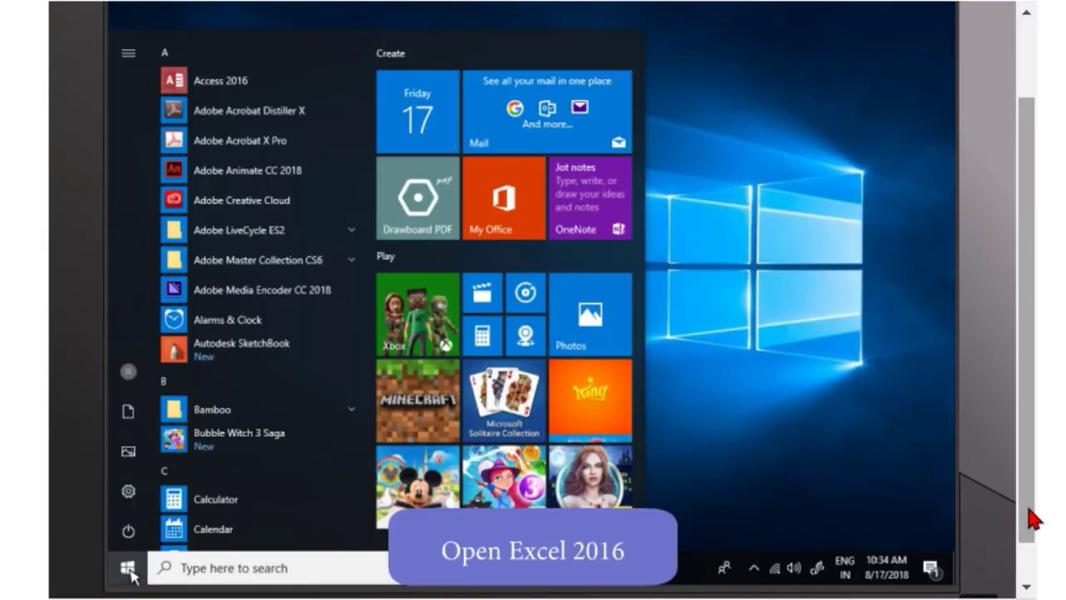
pyautogui.scroll(-10, 354, 358)
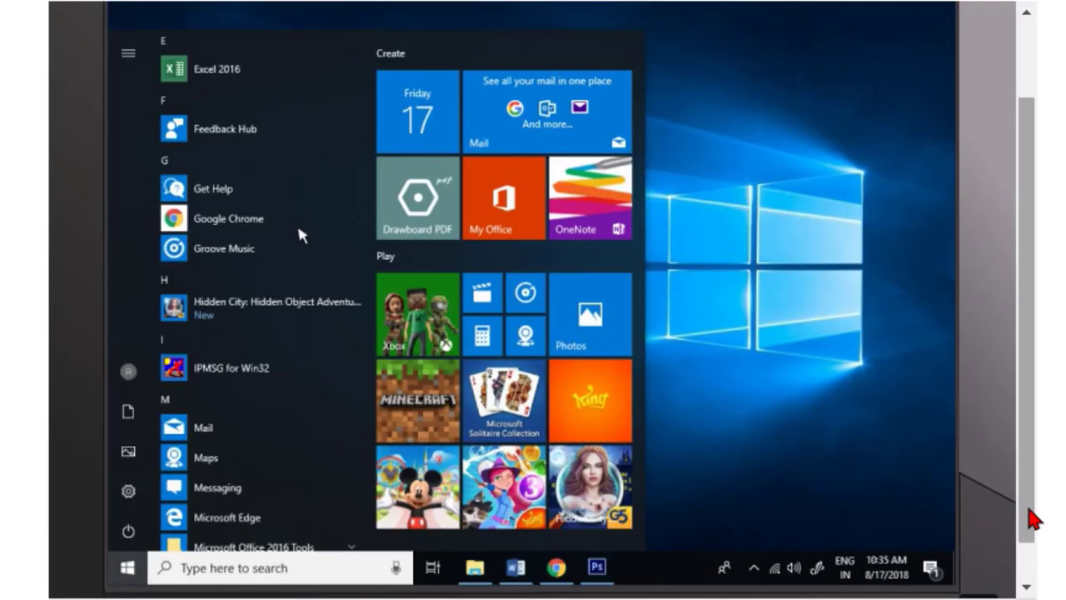
pyautogui.click(217, 69)
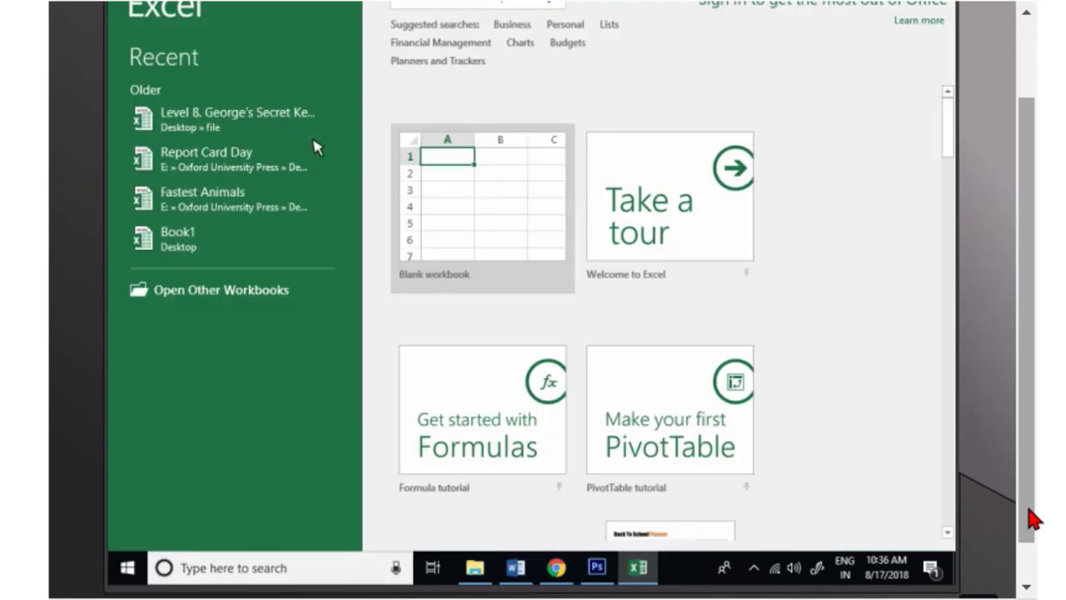
pyautogui.click(487, 264)
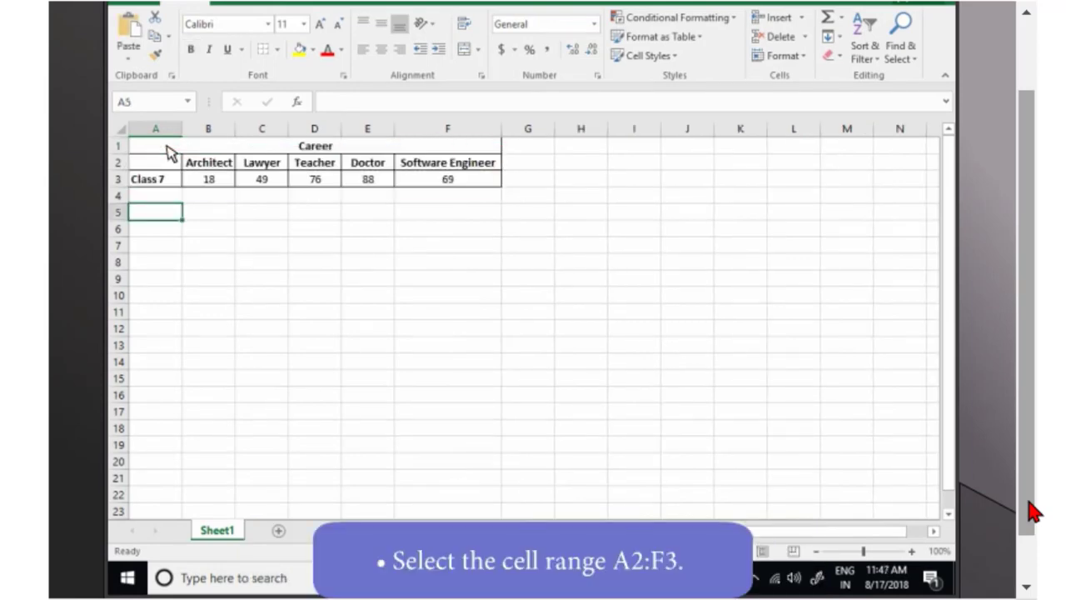
# Select the Class 7 career table A1:F3 and insert a Doughnut chart.
pyautogui.click(169, 153)
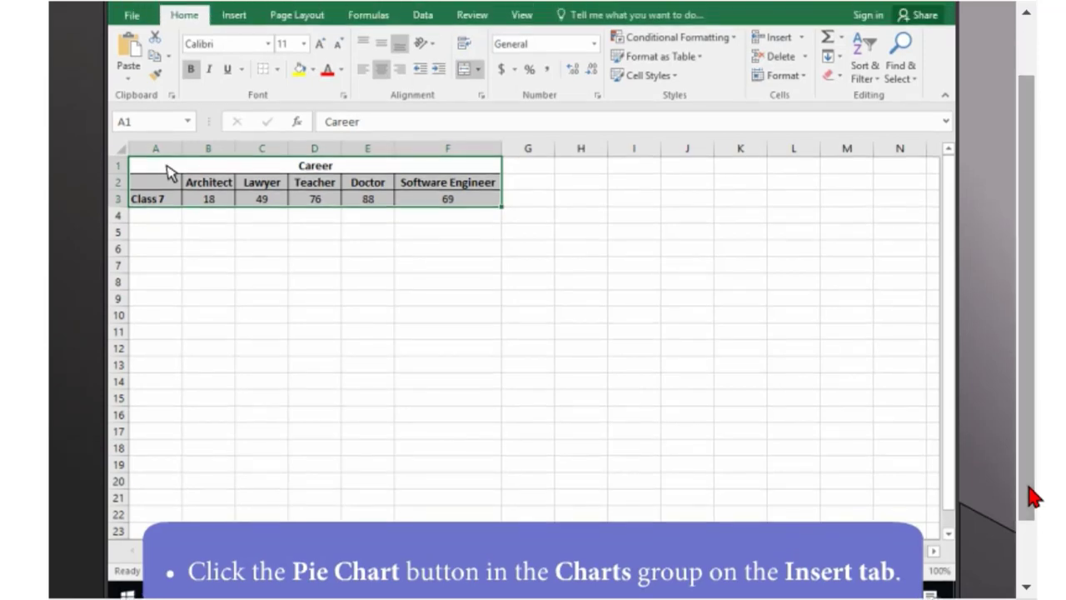
pyautogui.click(235, 17)
pyautogui.click(450, 75)
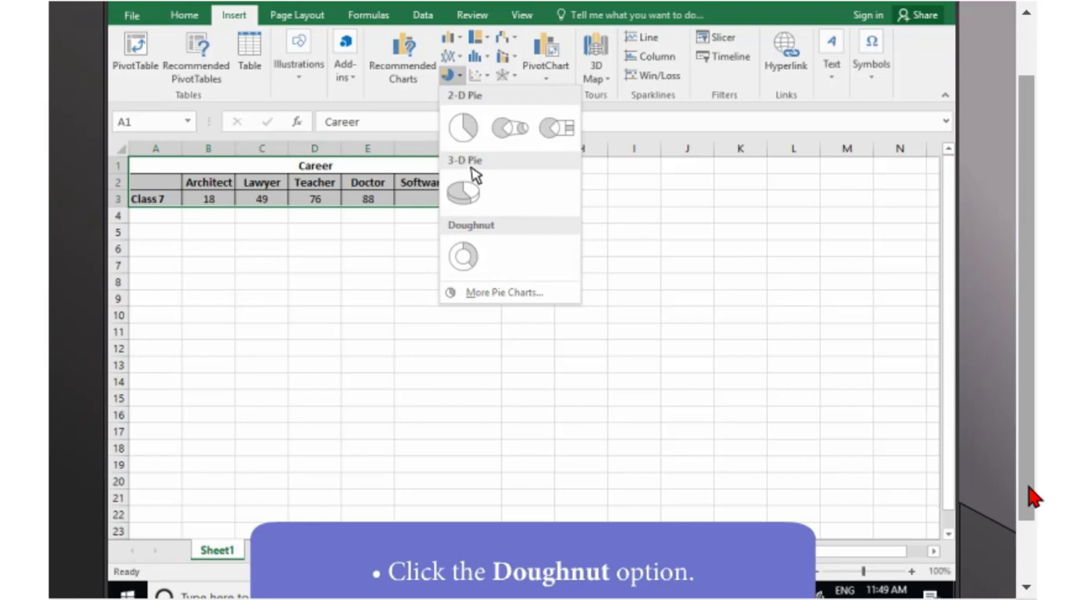
pyautogui.click(480, 248)
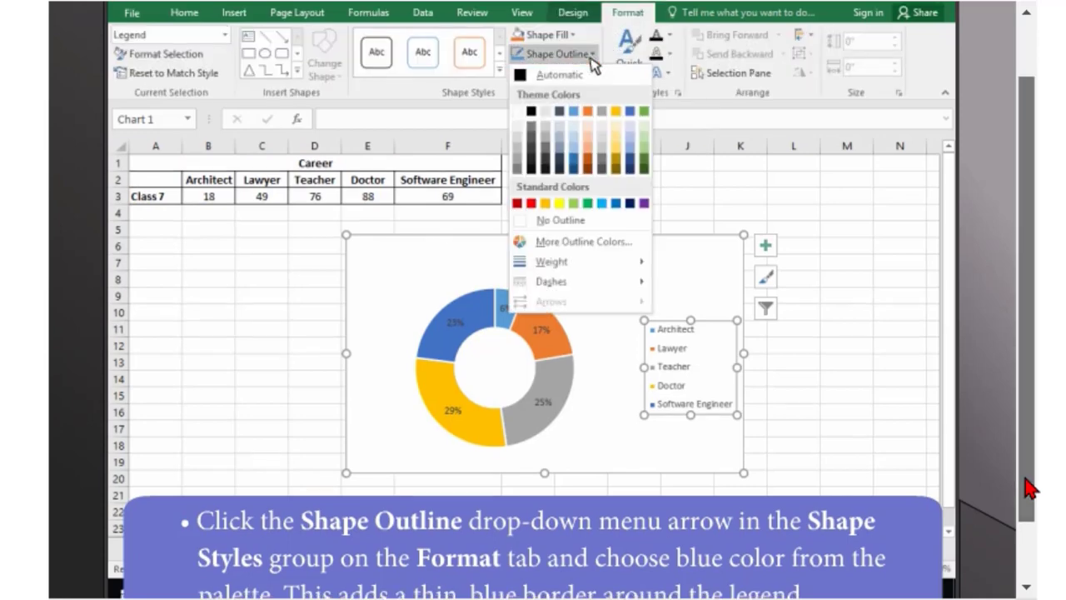
# Drag slightly on the chart's legend area.
pyautogui.moveTo(1031, 490); pyautogui.dragTo(1027, 498)
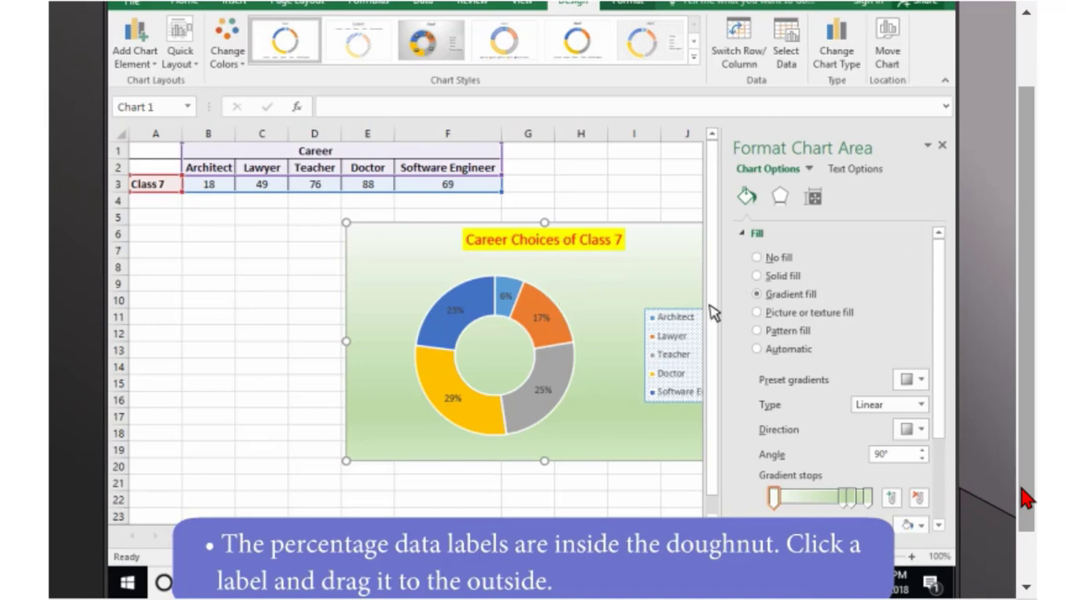
# Move the 29%, 23%, 6% and 17% labels outside the doughnut ring.
pyautogui.click(455, 408)
pyautogui.moveTo(455, 414); pyautogui.dragTo(418, 425)
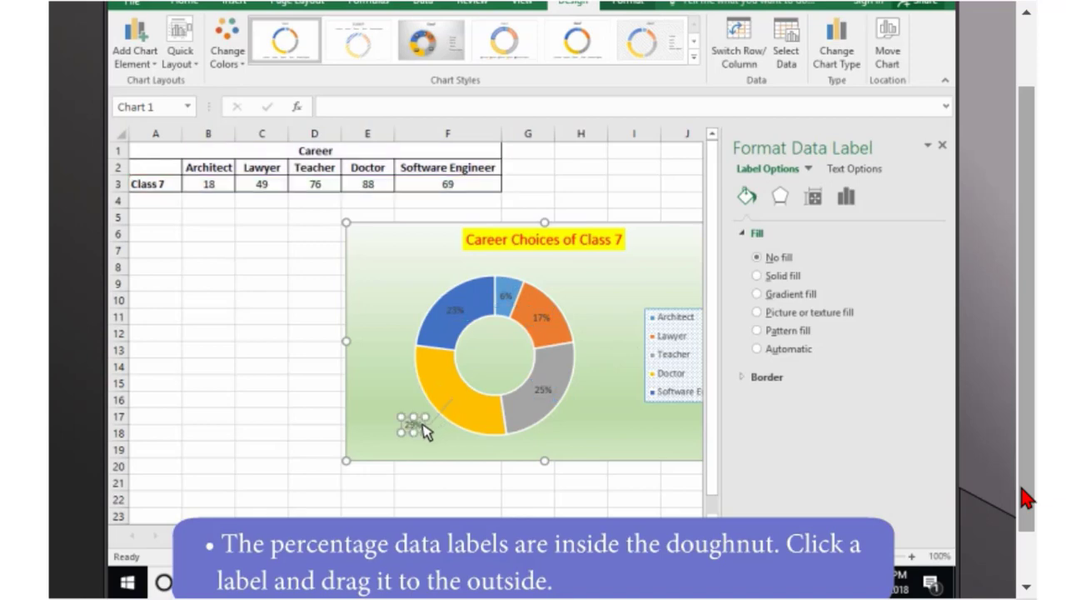
pyautogui.click(454, 313)
pyautogui.moveTo(454, 312); pyautogui.dragTo(427, 285)
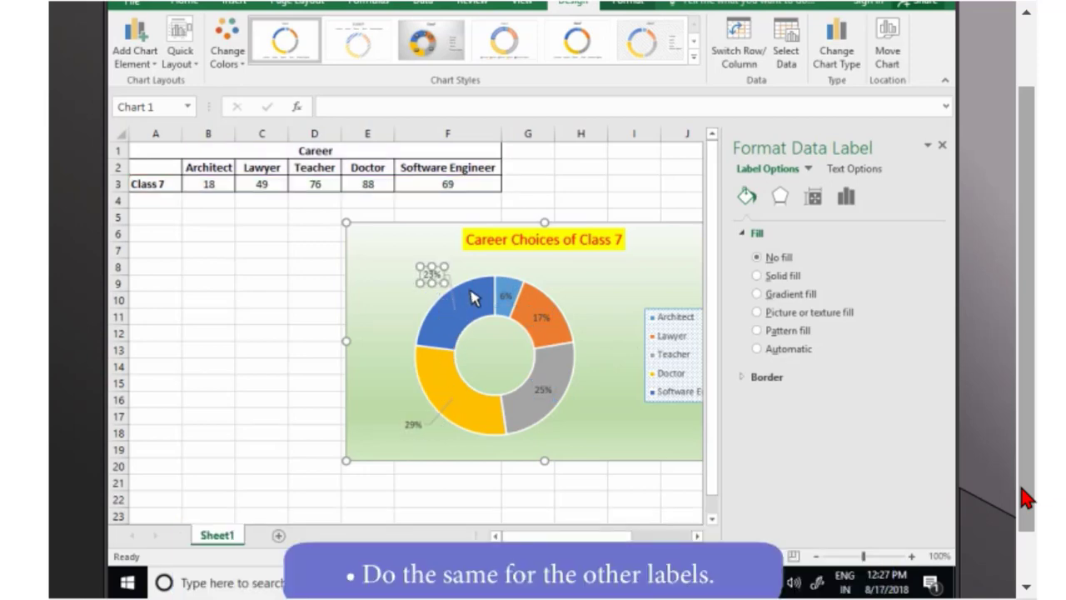
pyautogui.moveTo(506, 296); pyautogui.dragTo(513, 262)
pyautogui.moveTo(541, 317); pyautogui.dragTo(575, 284)
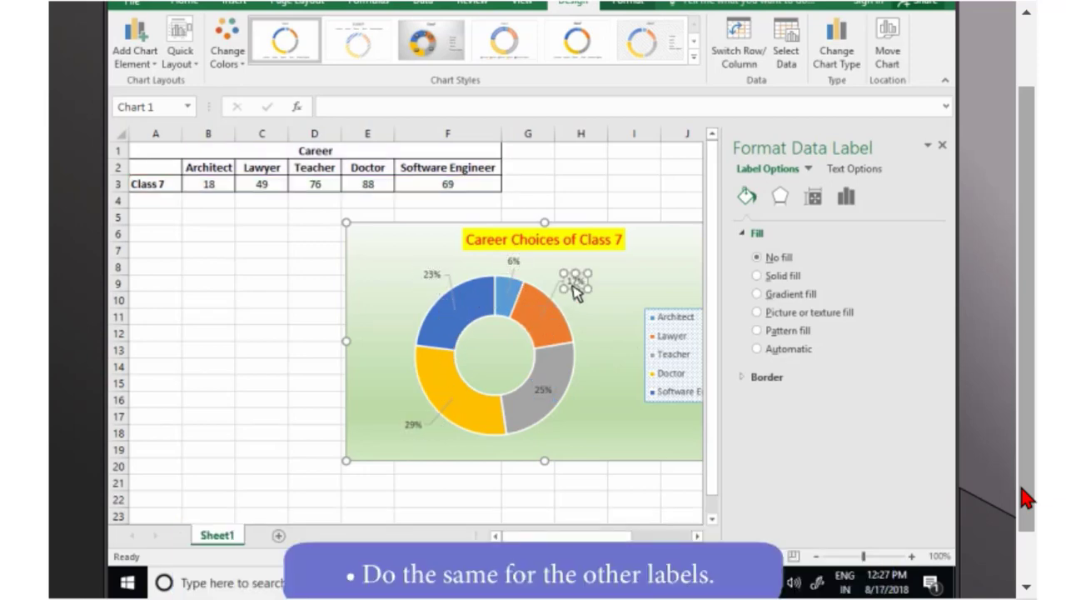
# Move the 25% label outside and pull the 29% slice out of the doughnut.
pyautogui.click(547, 384)
pyautogui.moveTo(546, 398); pyautogui.dragTo(588, 419)
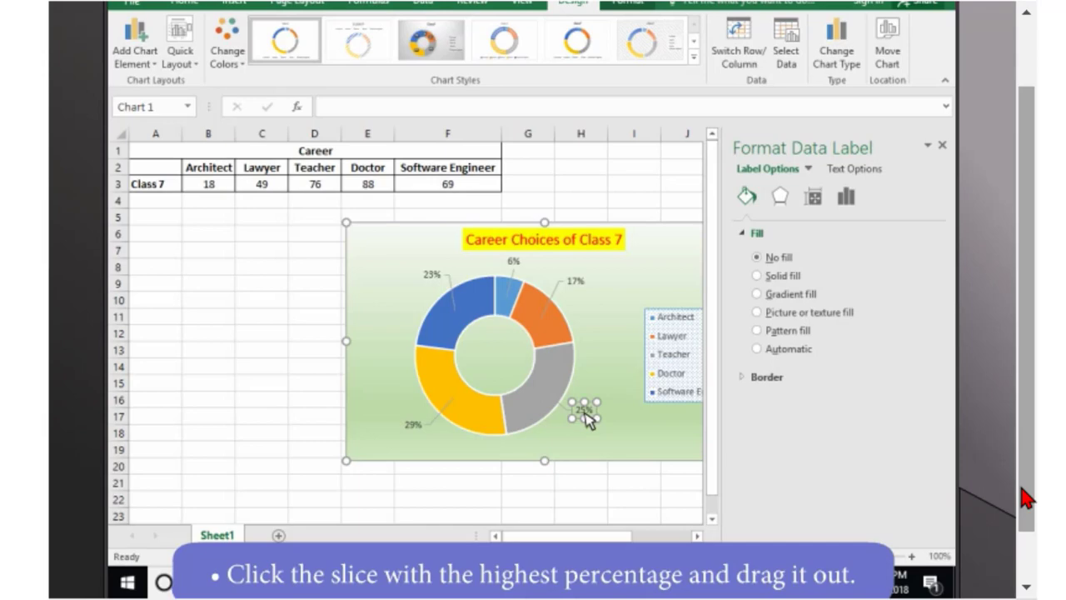
pyautogui.click(455, 414)
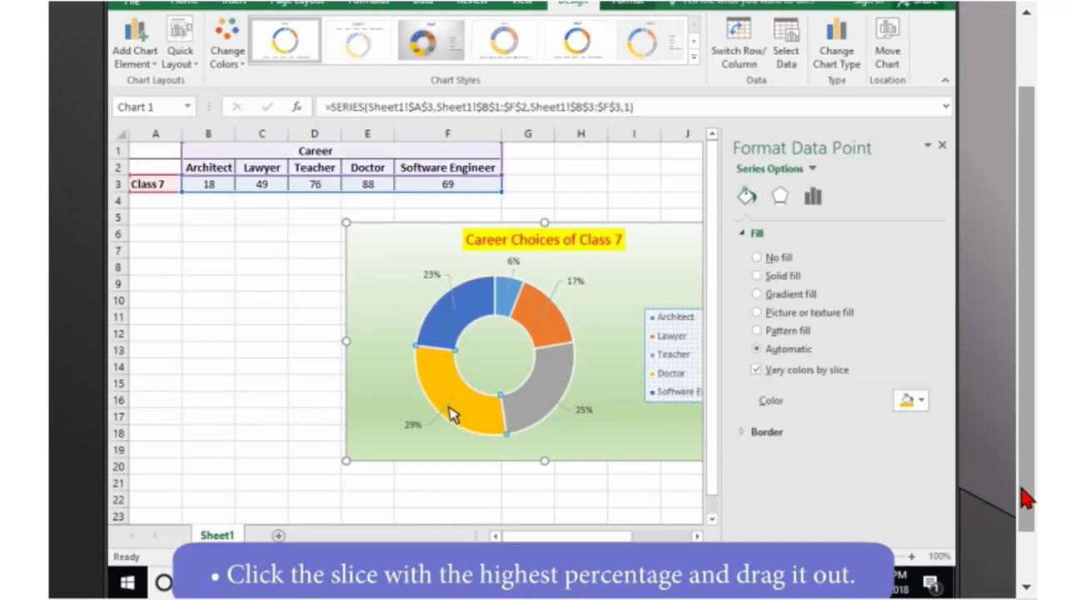
pyautogui.moveTo(450, 412); pyautogui.dragTo(442, 436)
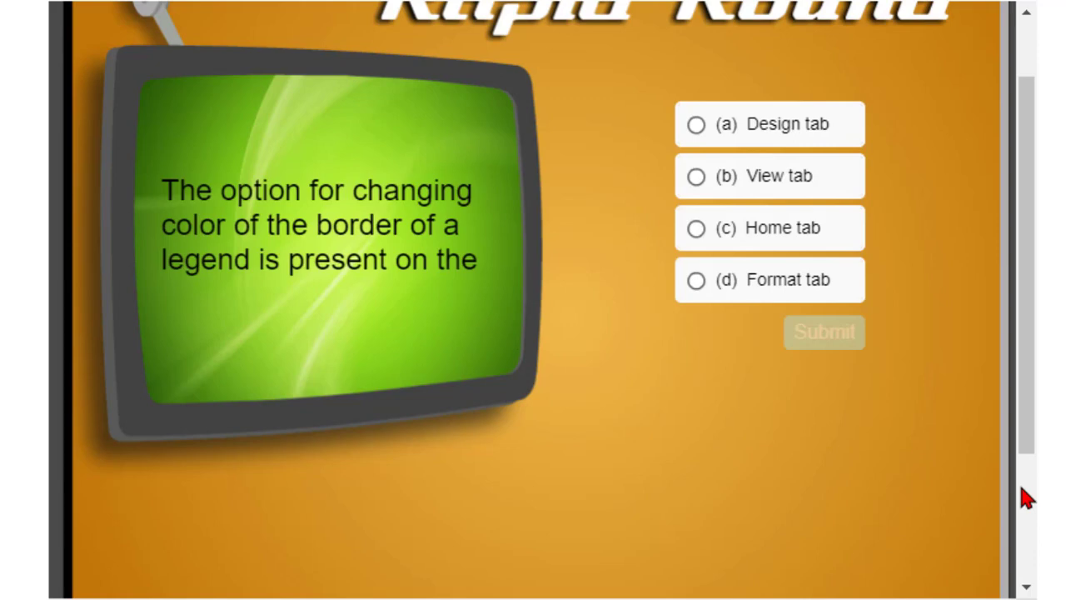
# Answer the legend-border quiz with (d) Format tab, submit, and continue.
pyautogui.click(721, 285)
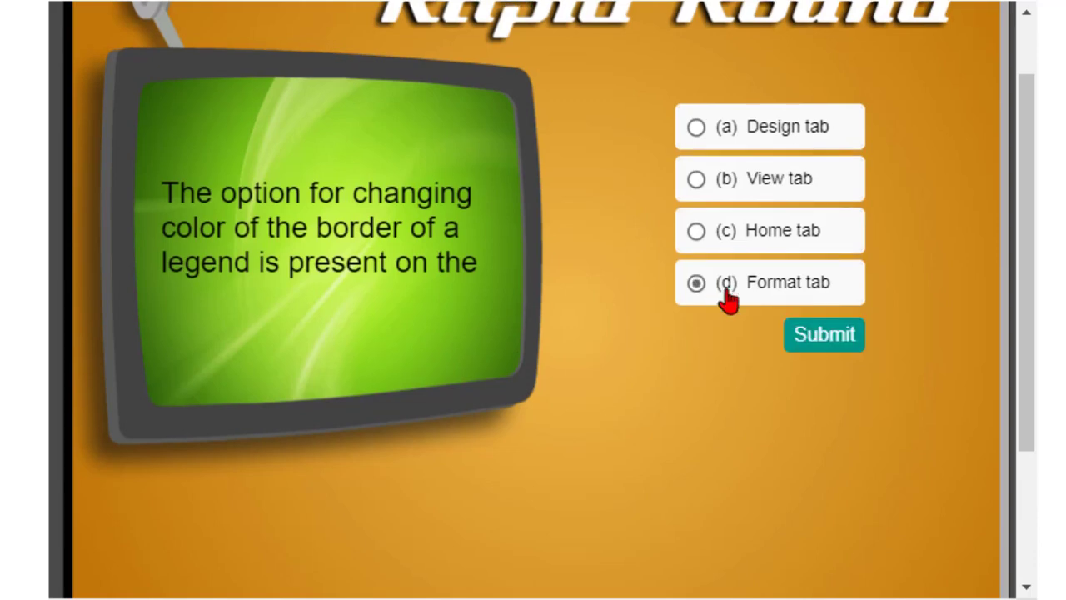
pyautogui.click(807, 335)
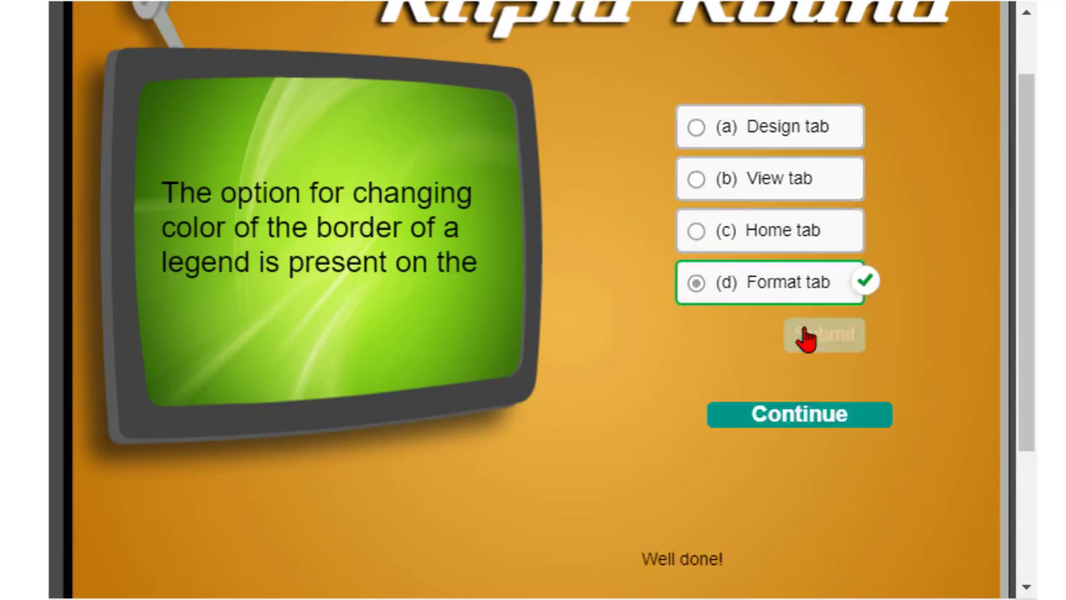
pyautogui.click(827, 421)
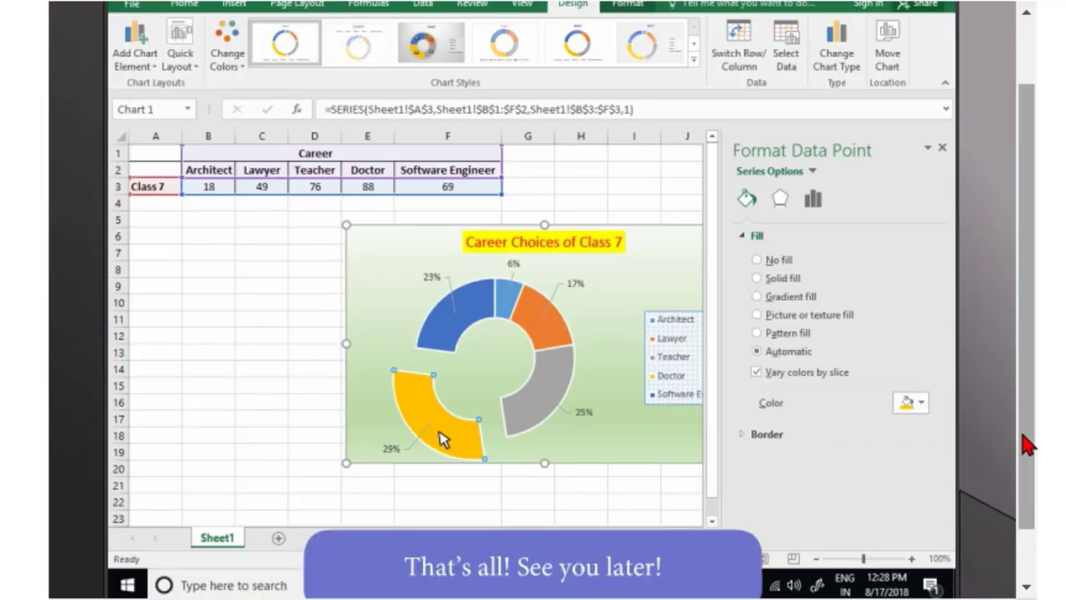